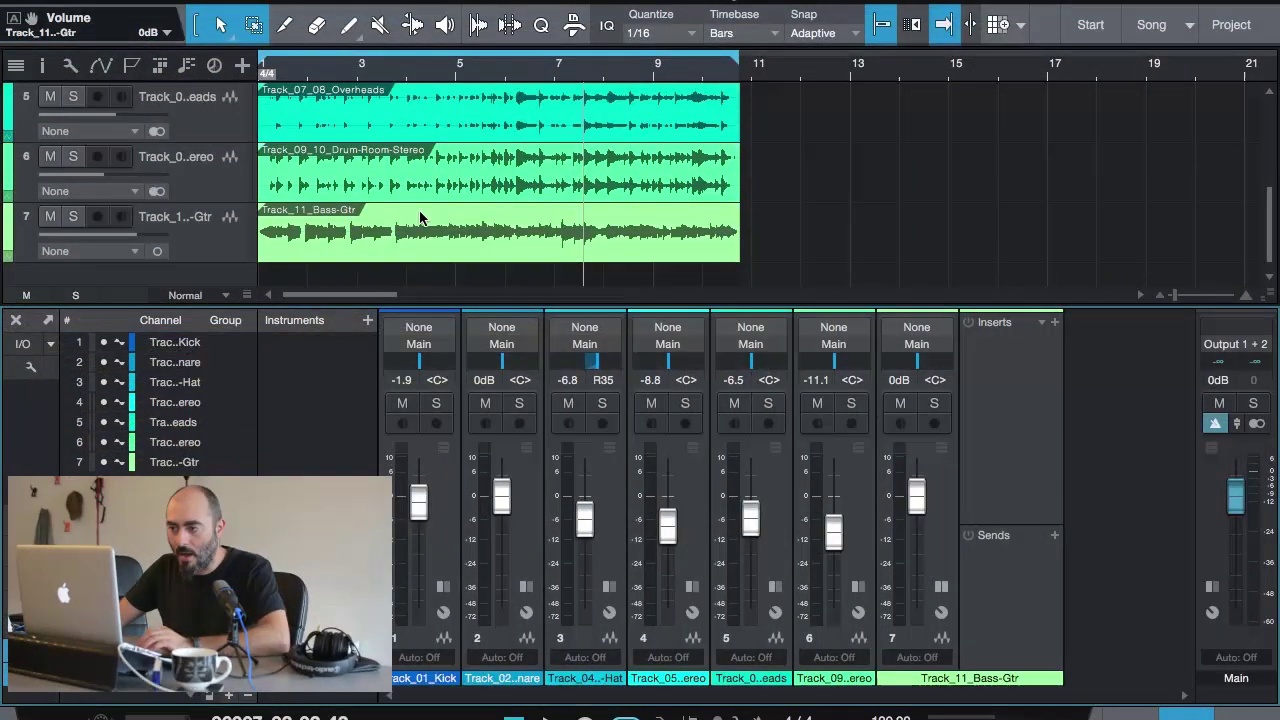
Step: Select the Kick track, then select all seven drum and bass tracks with Cmd+A
scroll(419, 214, up, 5)
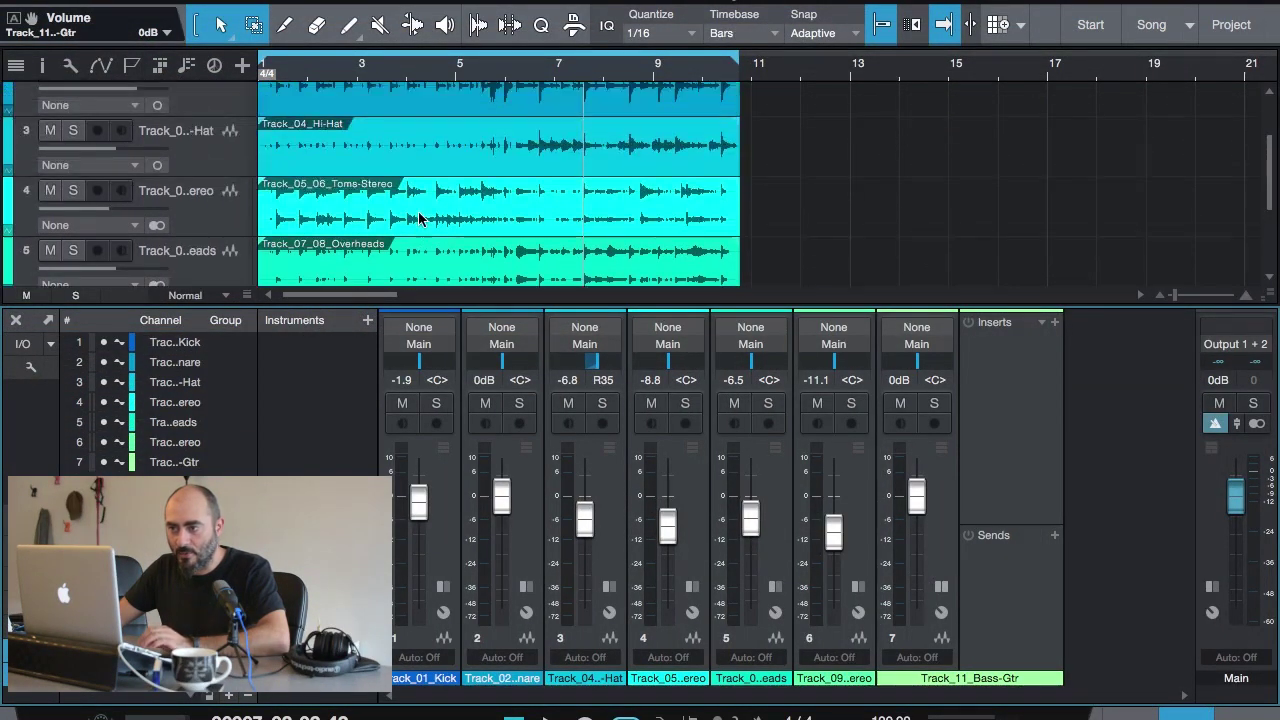
click(225, 135)
scroll(222, 160, down, 2)
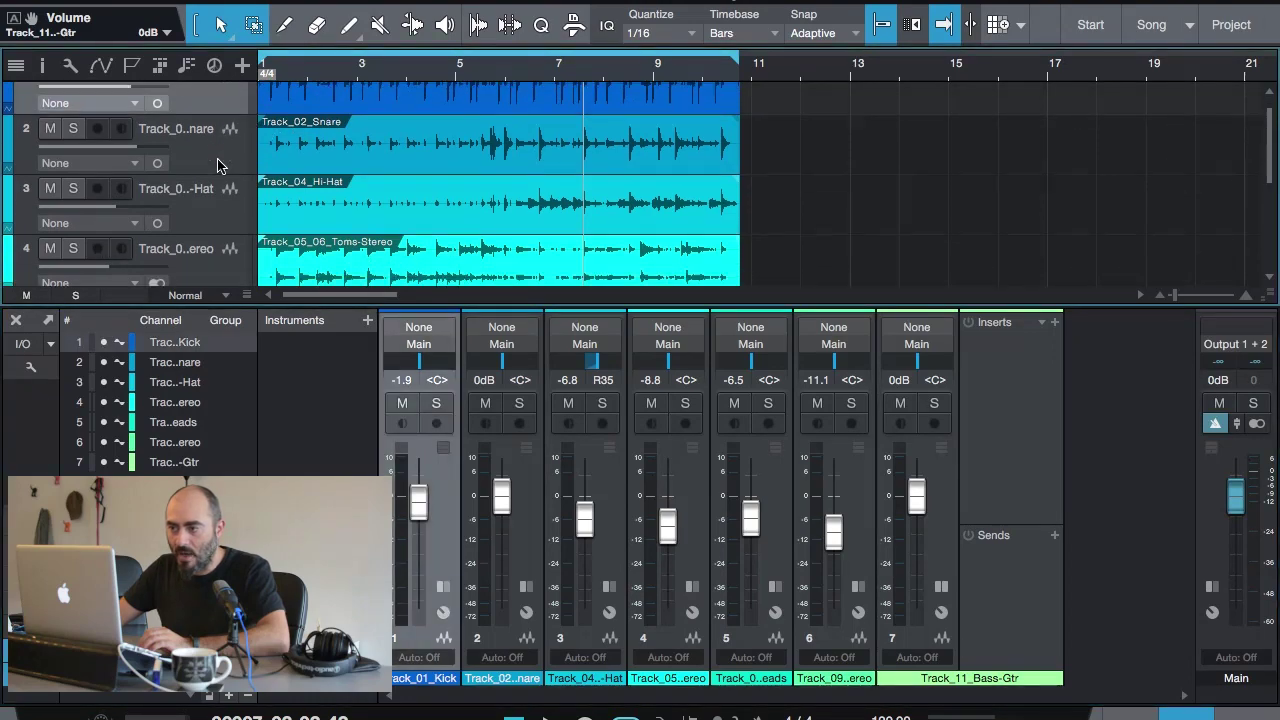
scroll(220, 166, down, 5)
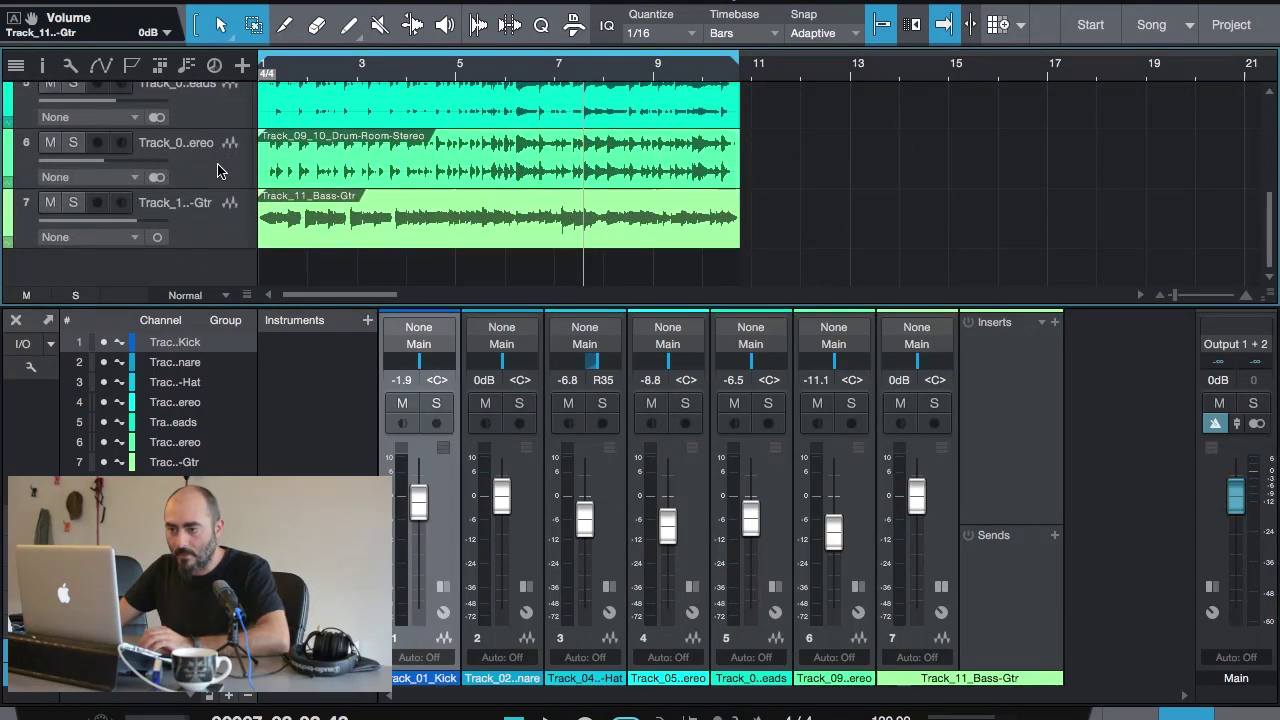
key(super+a)
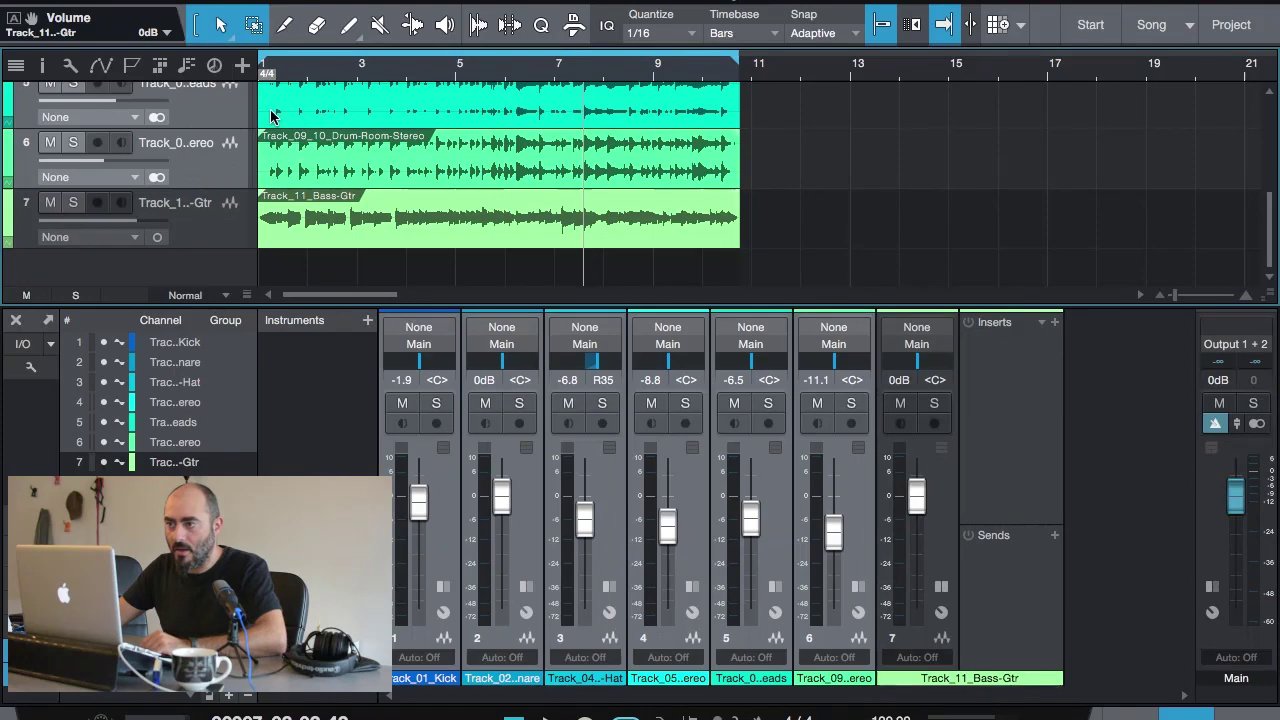
Step: Create Bus 1 from the six drum channels, then solo it, play it briefly, and unsolo it
right_click(272, 150)
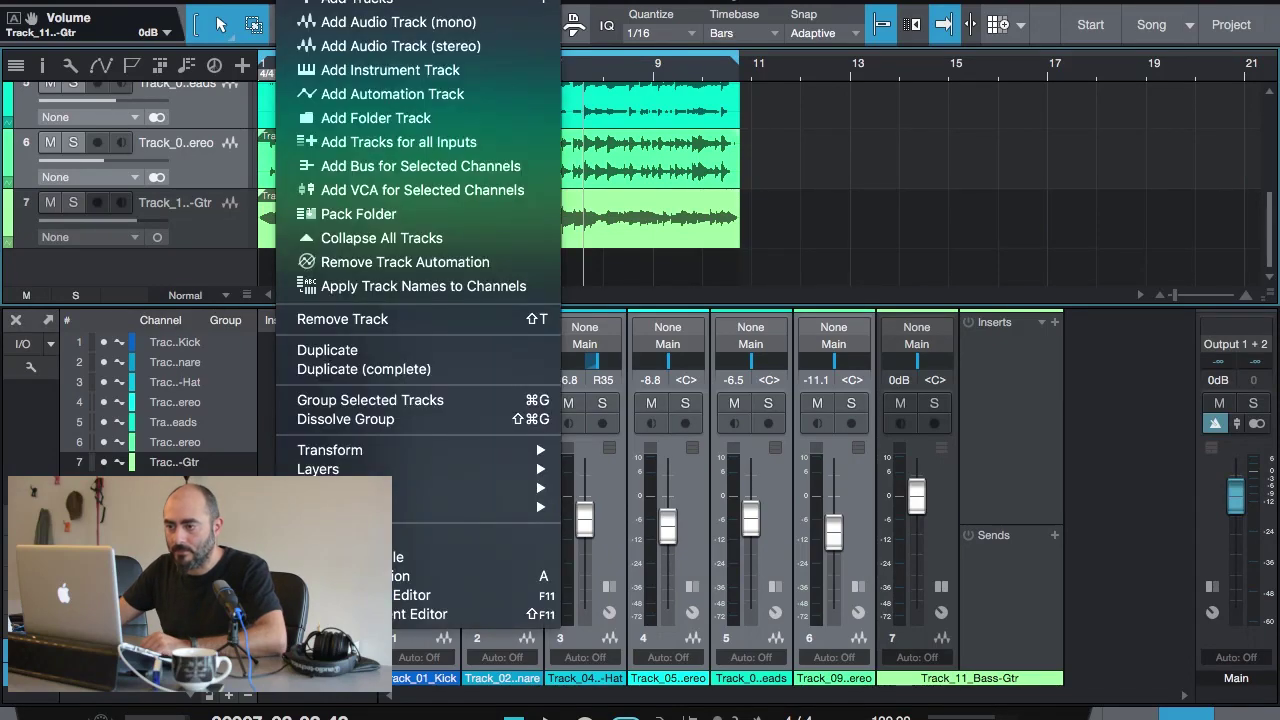
click(408, 176)
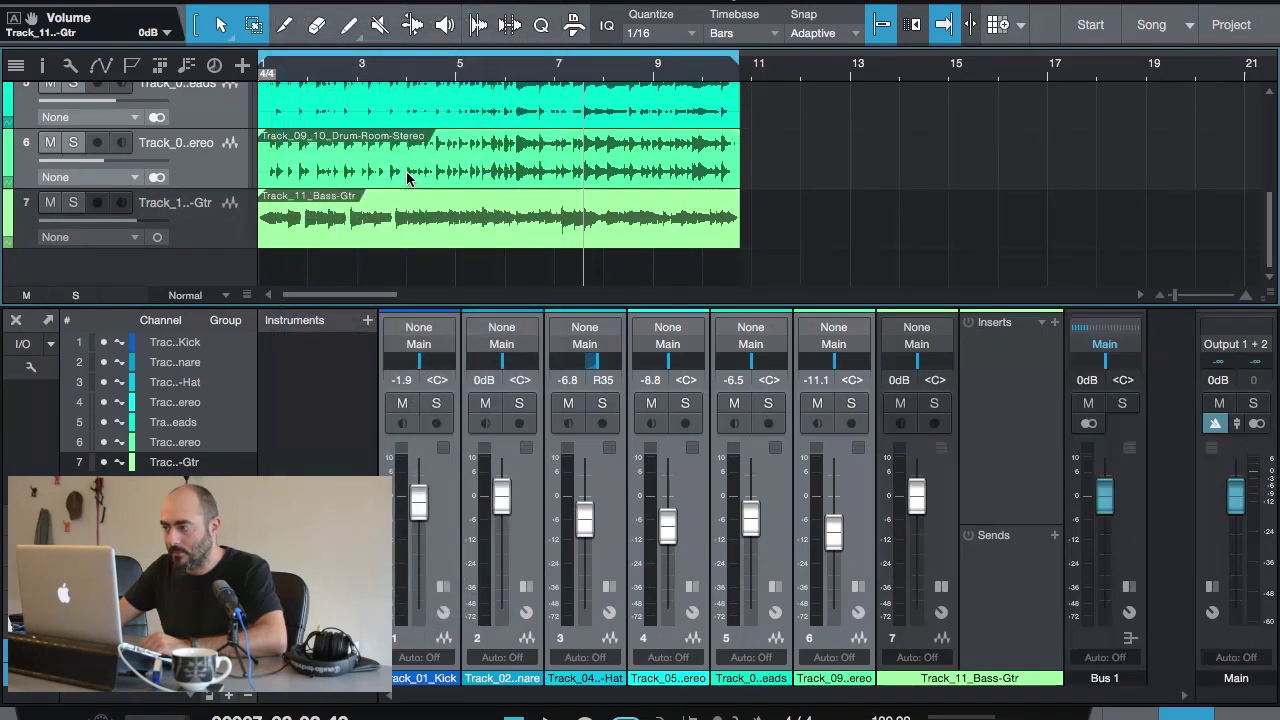
click(1122, 403)
key(space)
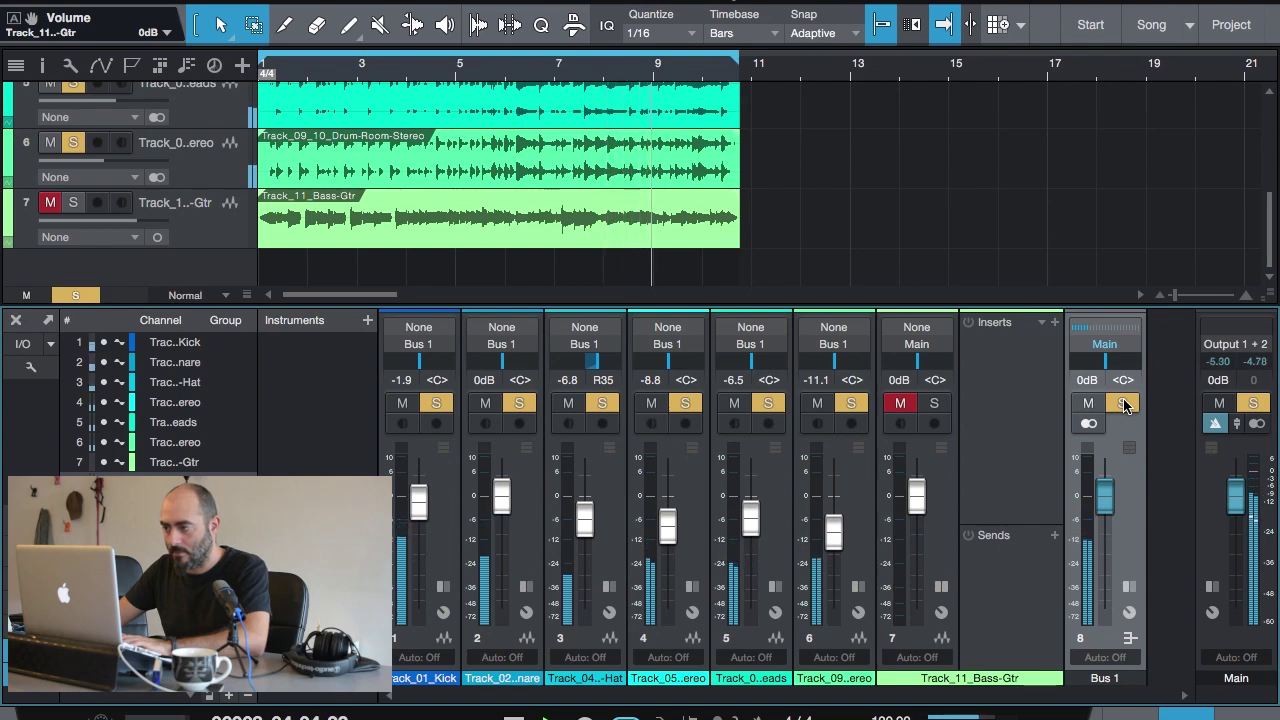
key(space)
click(1122, 403)
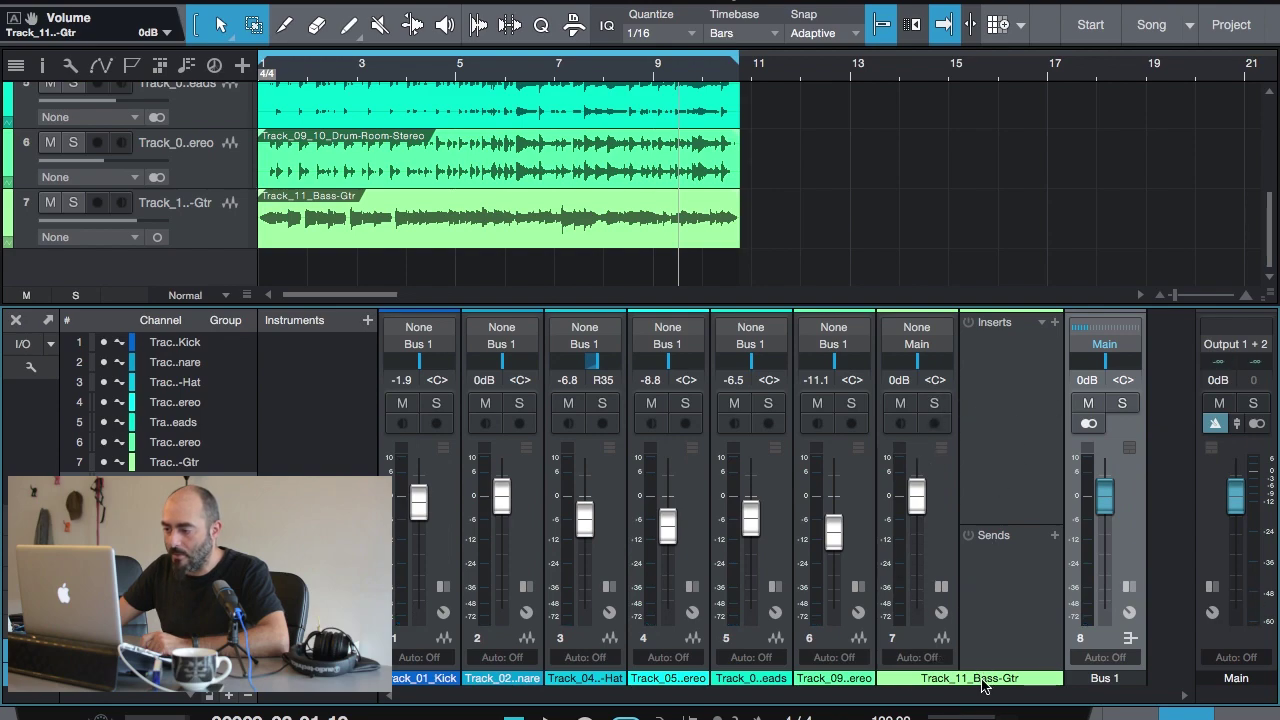
Step: Search the bass channel's insert plug-ins for 'autogain' and pick HoRNetAutoGainPro
click(1055, 323)
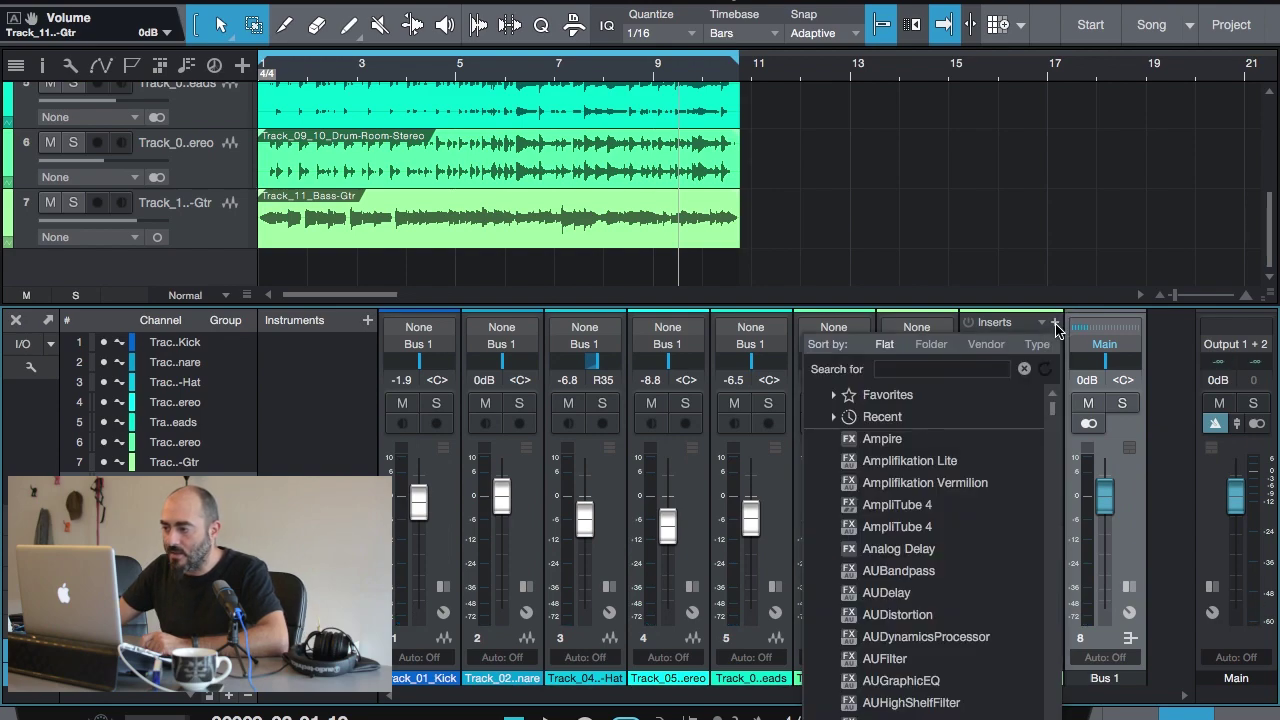
click(942, 368)
text(autogain)
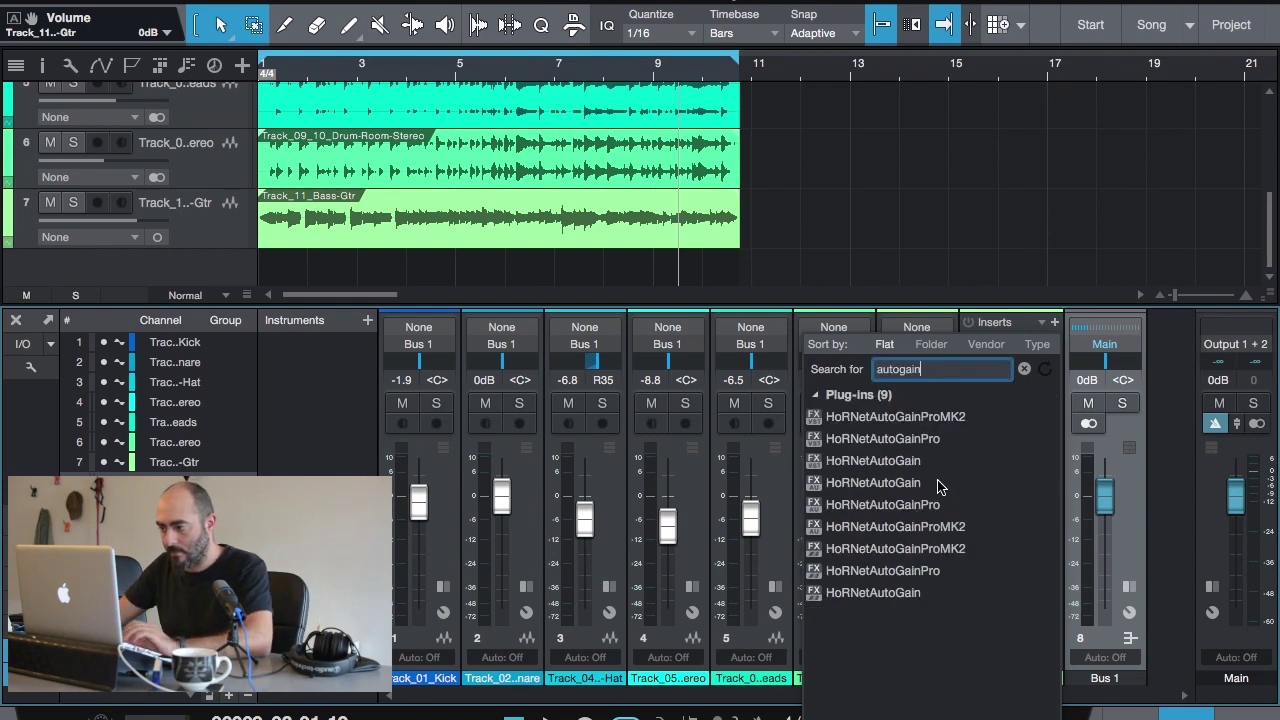
click(888, 506)
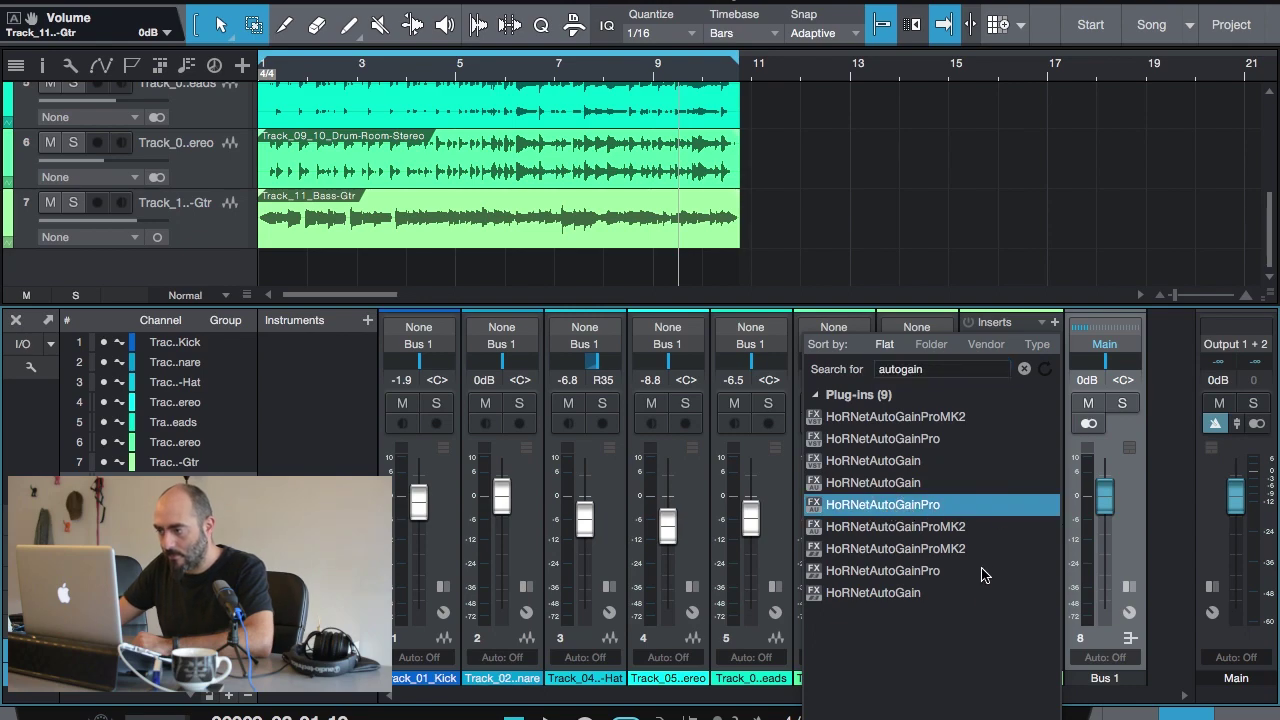
Step: Insert HoRNetAutoGainPro on the bass, enable its sidechain input, and bring up Bus 1's inserts
double_click(912, 506)
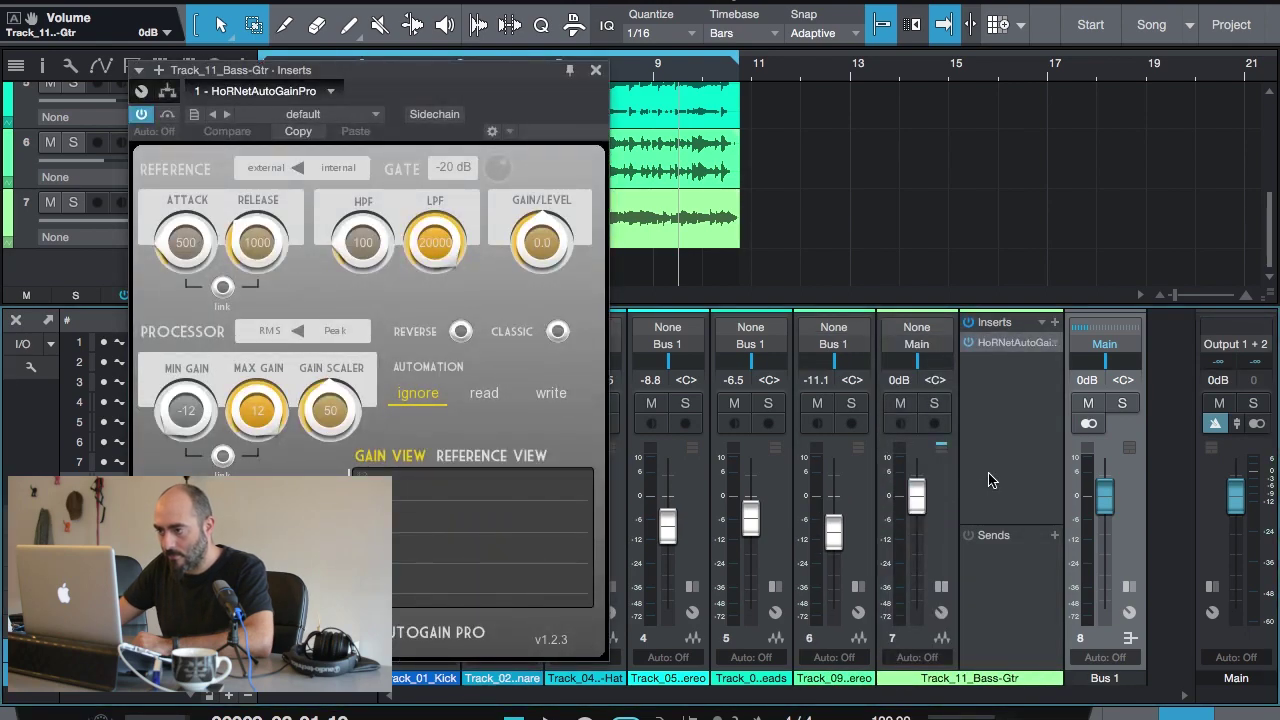
drag(470, 78, 512, 84)
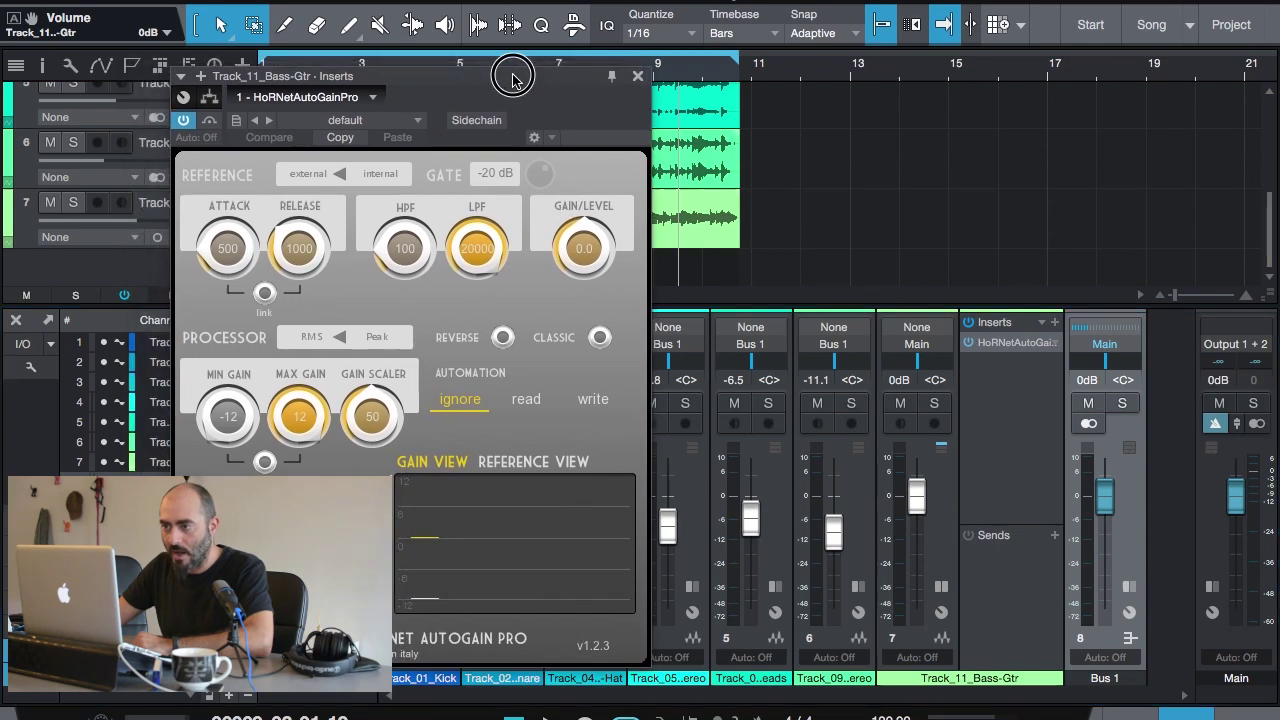
click(486, 125)
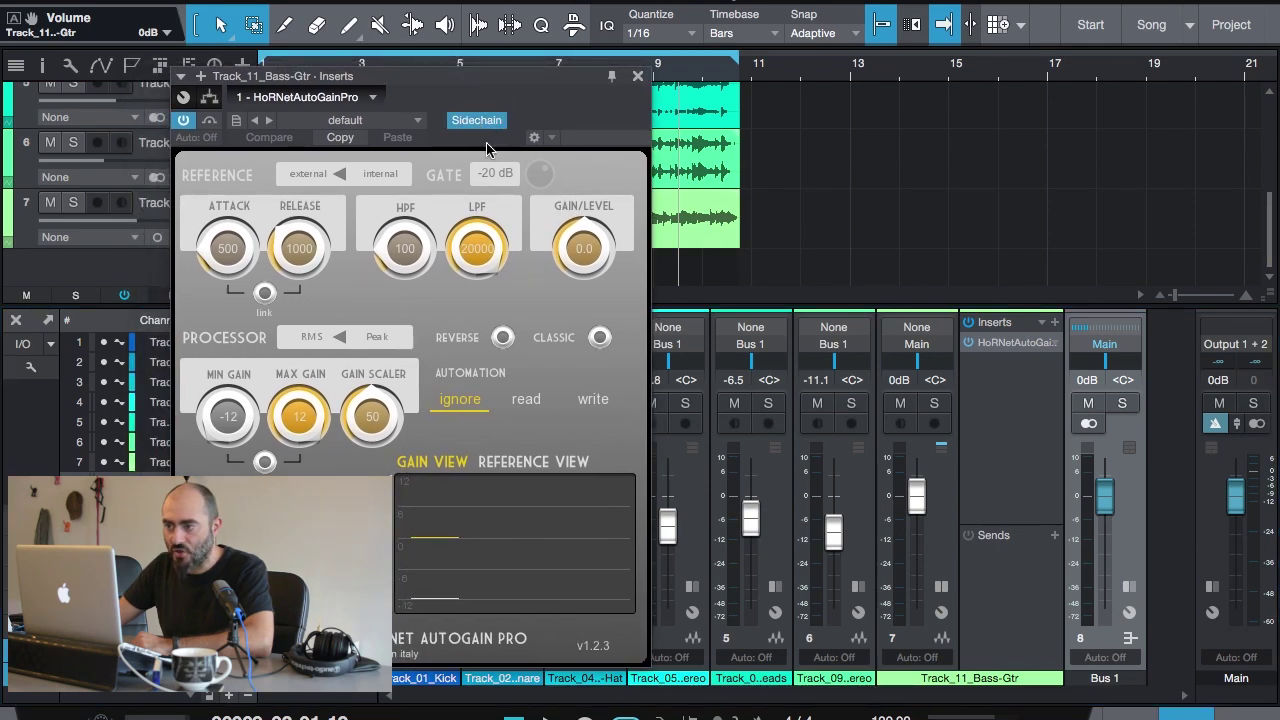
drag(408, 78, 540, 75)
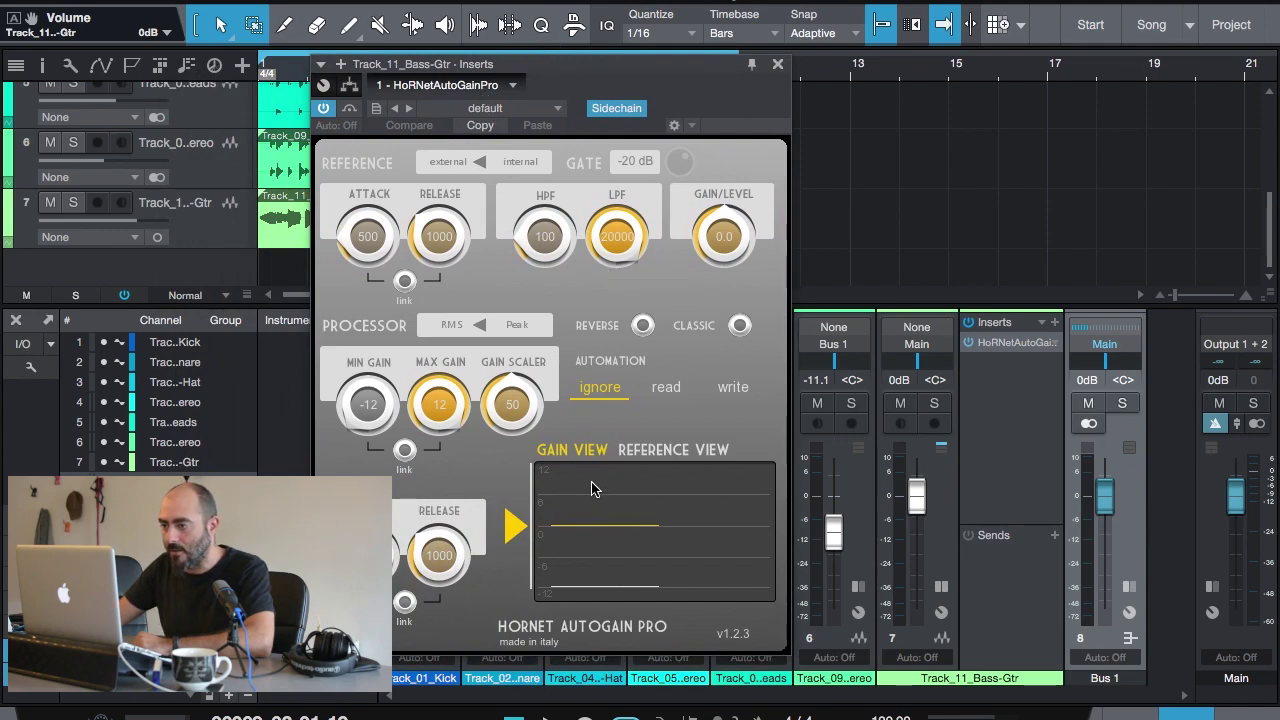
click(1130, 510)
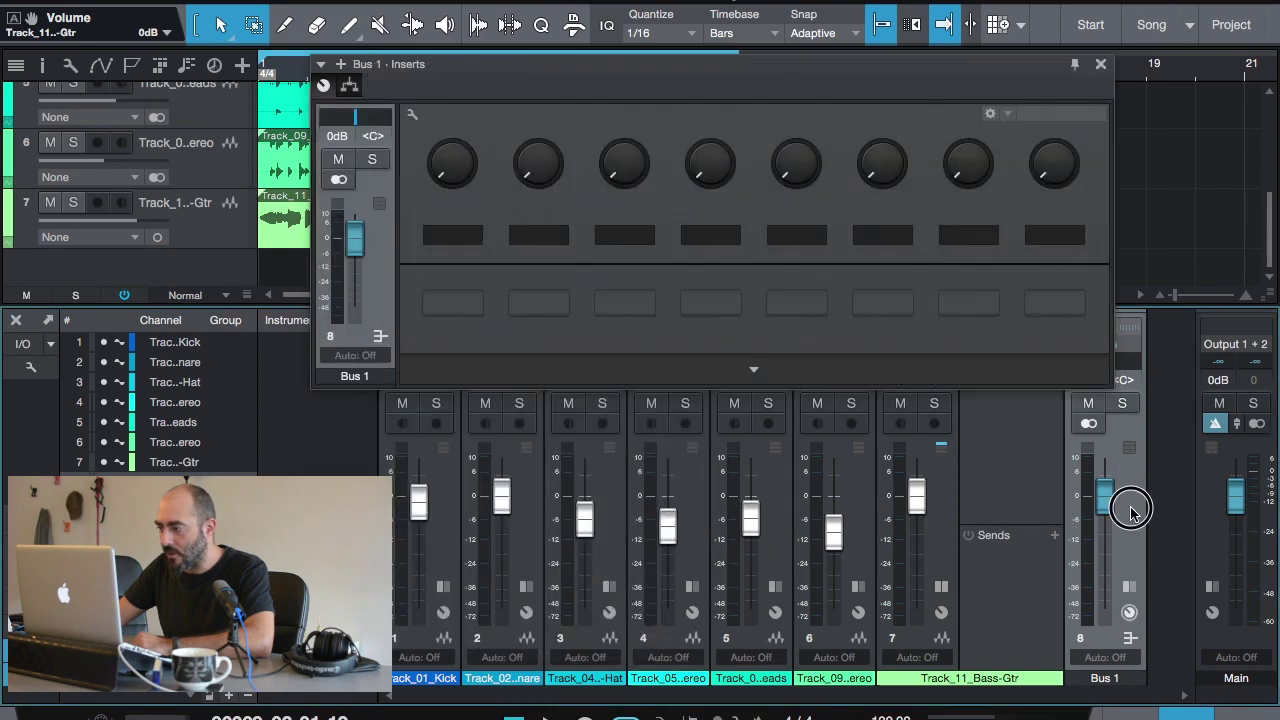
Step: Add a Bus 1 send to 'Sidechain - Track_11_Bass-Gtr' feeding AutoGain Pro
click(1100, 64)
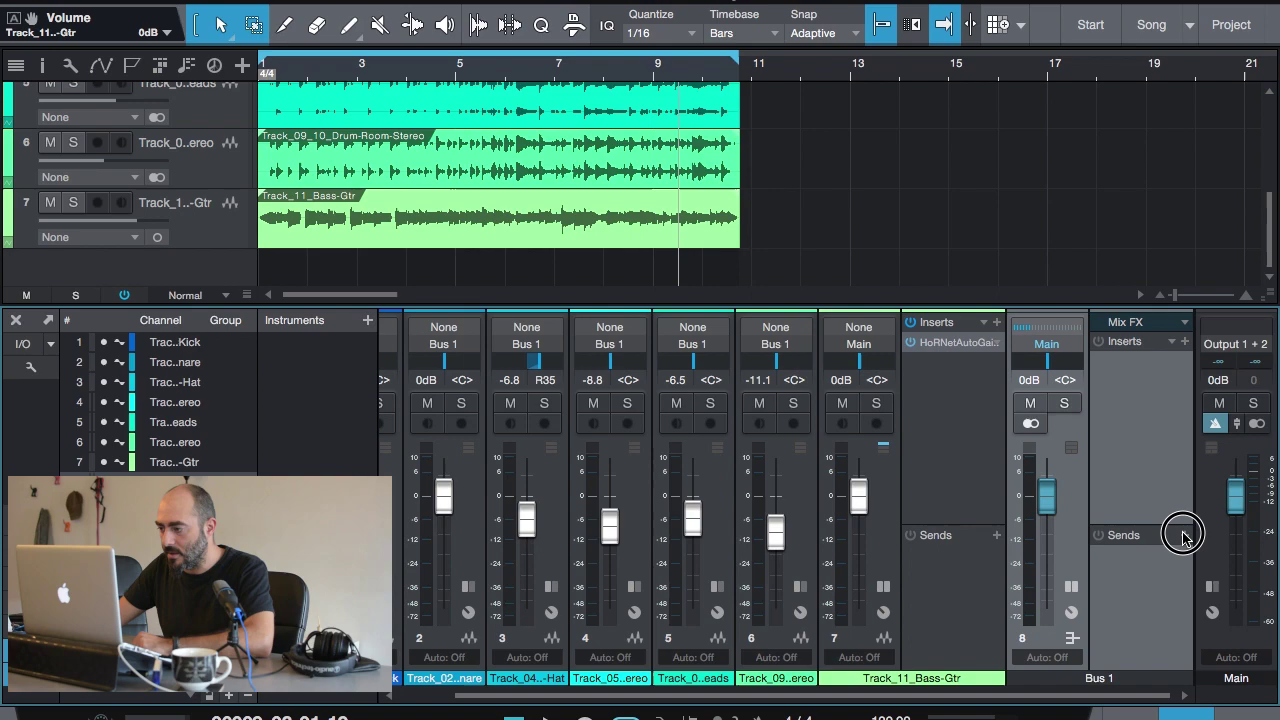
click(1183, 536)
click(1059, 583)
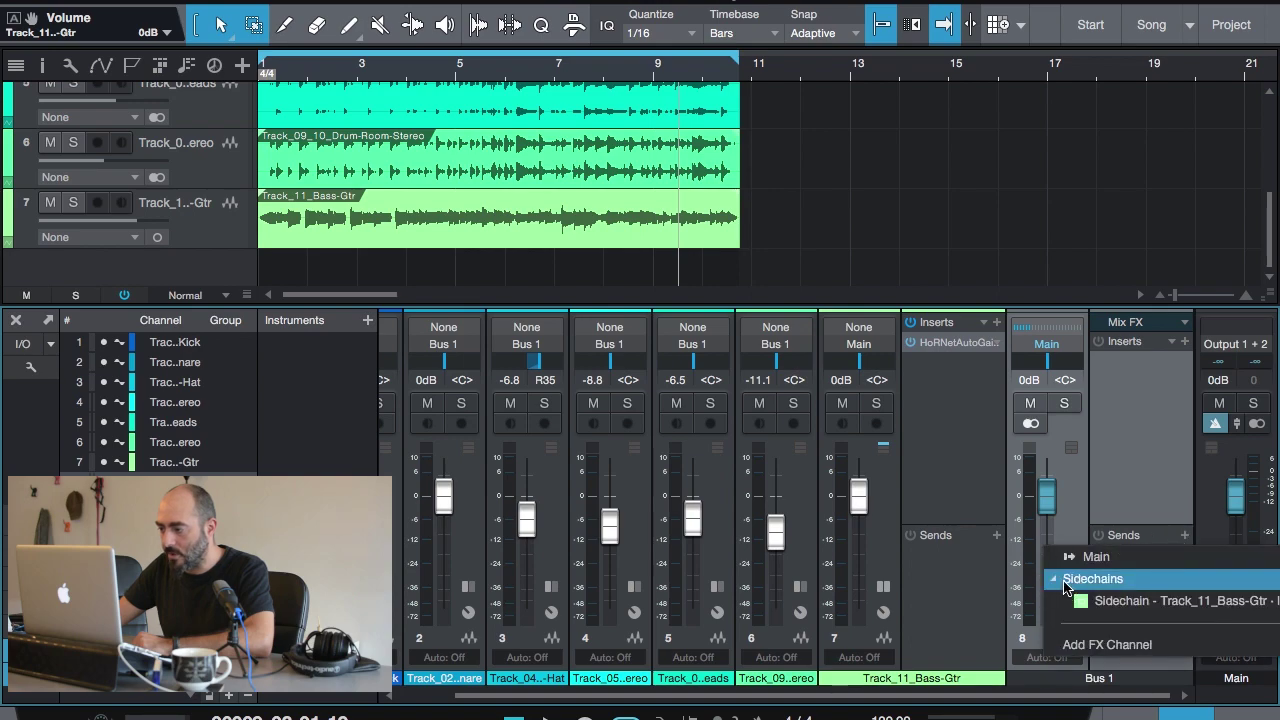
click(1120, 601)
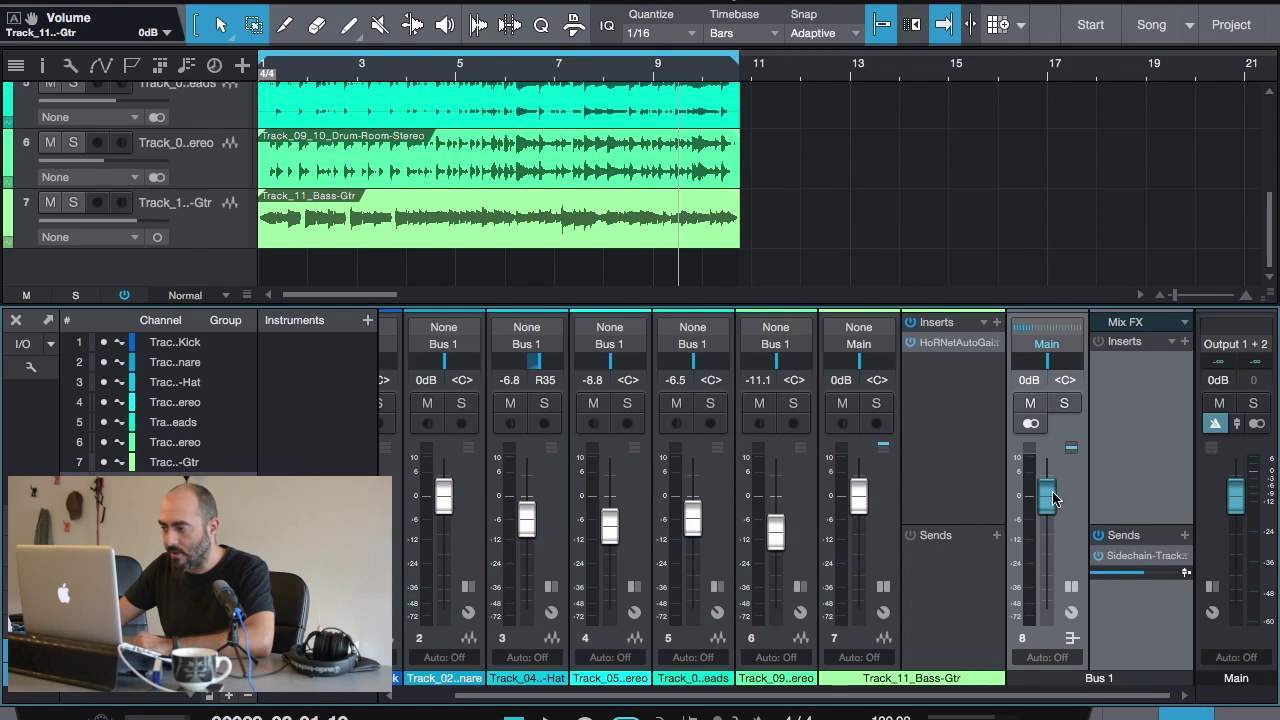
Step: Open the bass track's AutoGain Pro editor, shift it right, and start playback
click(941, 344)
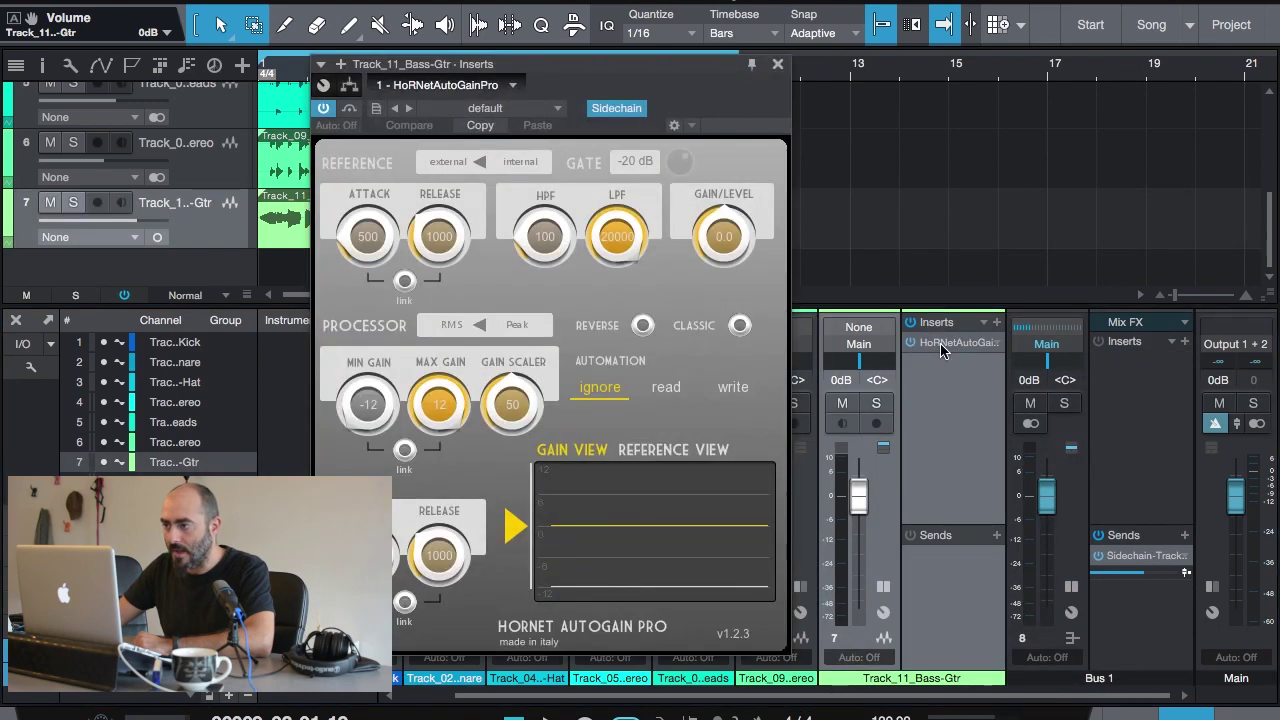
drag(686, 77, 809, 77)
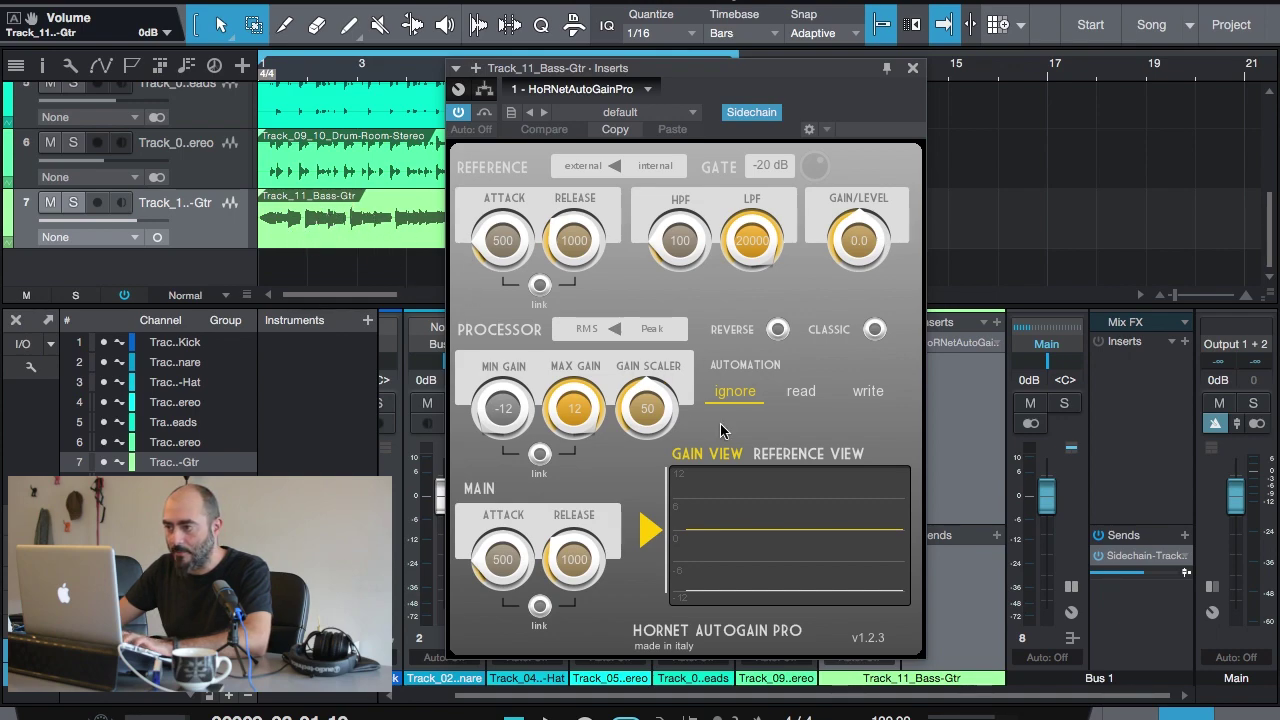
key(space)
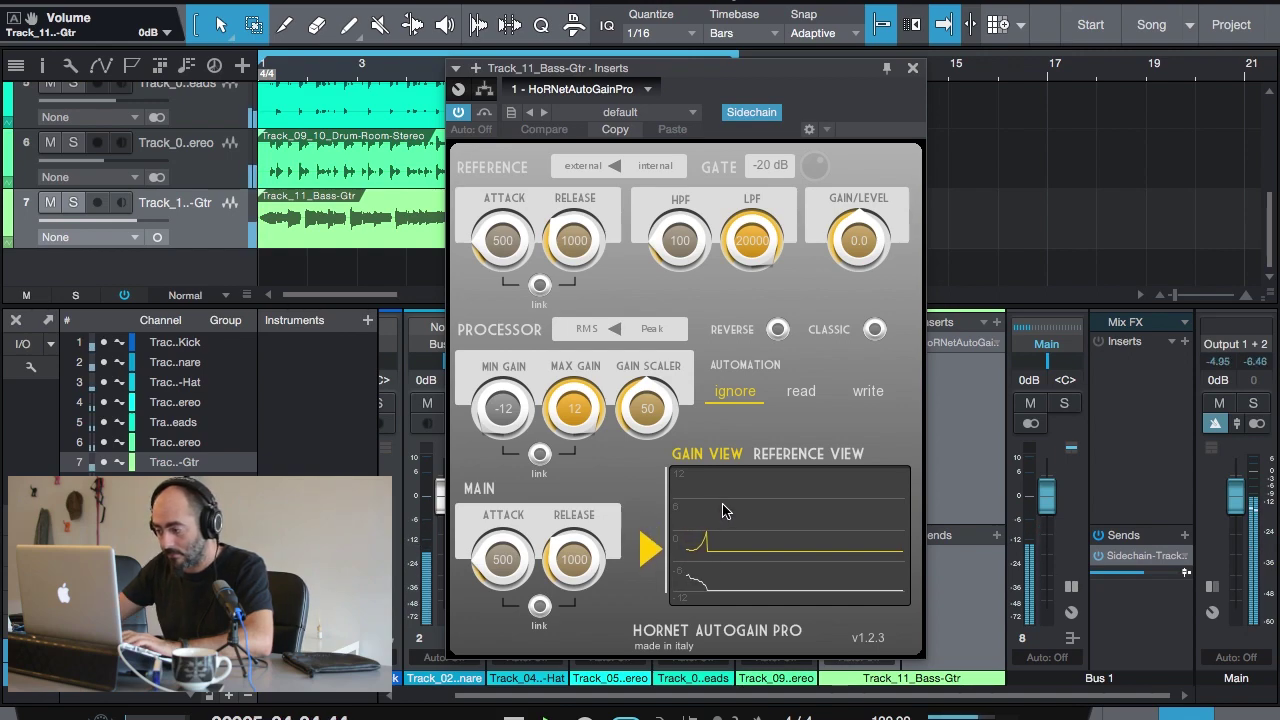
Step: Turn AutoGain Pro's reference attack down to 10 ms and reference release to 748 ms
key(XF86AudioLowerVolume)
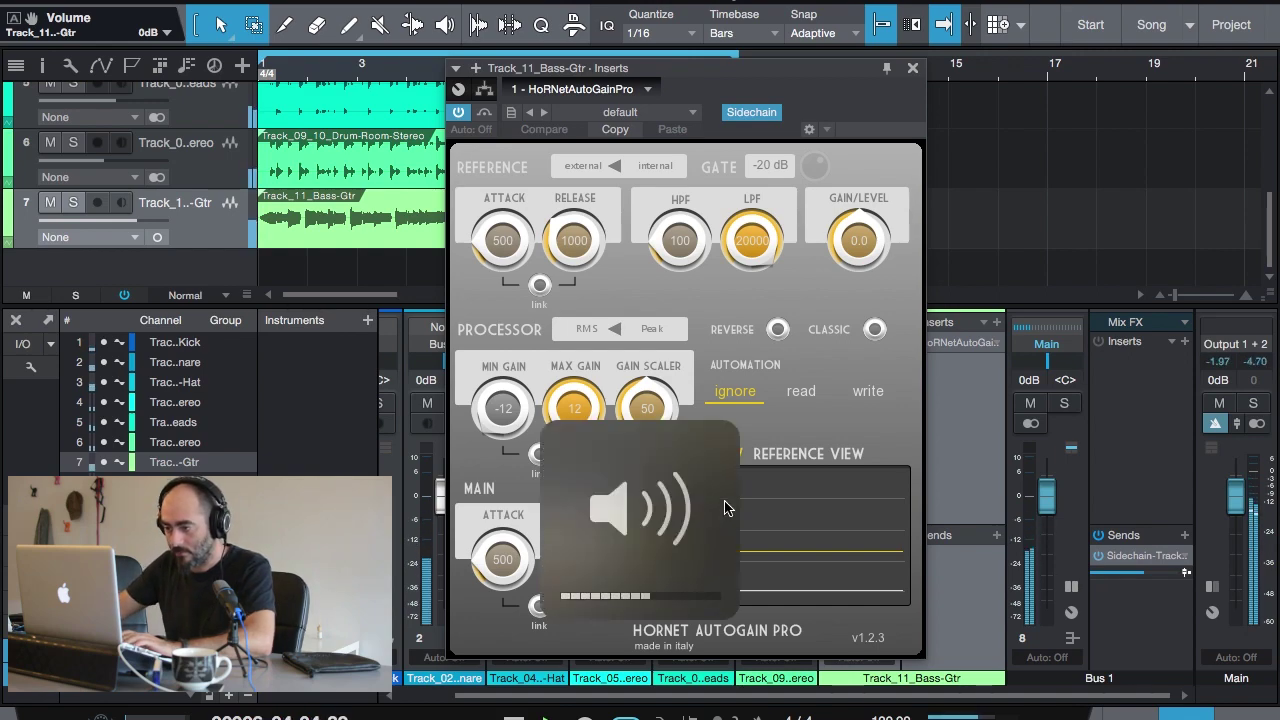
click(512, 567)
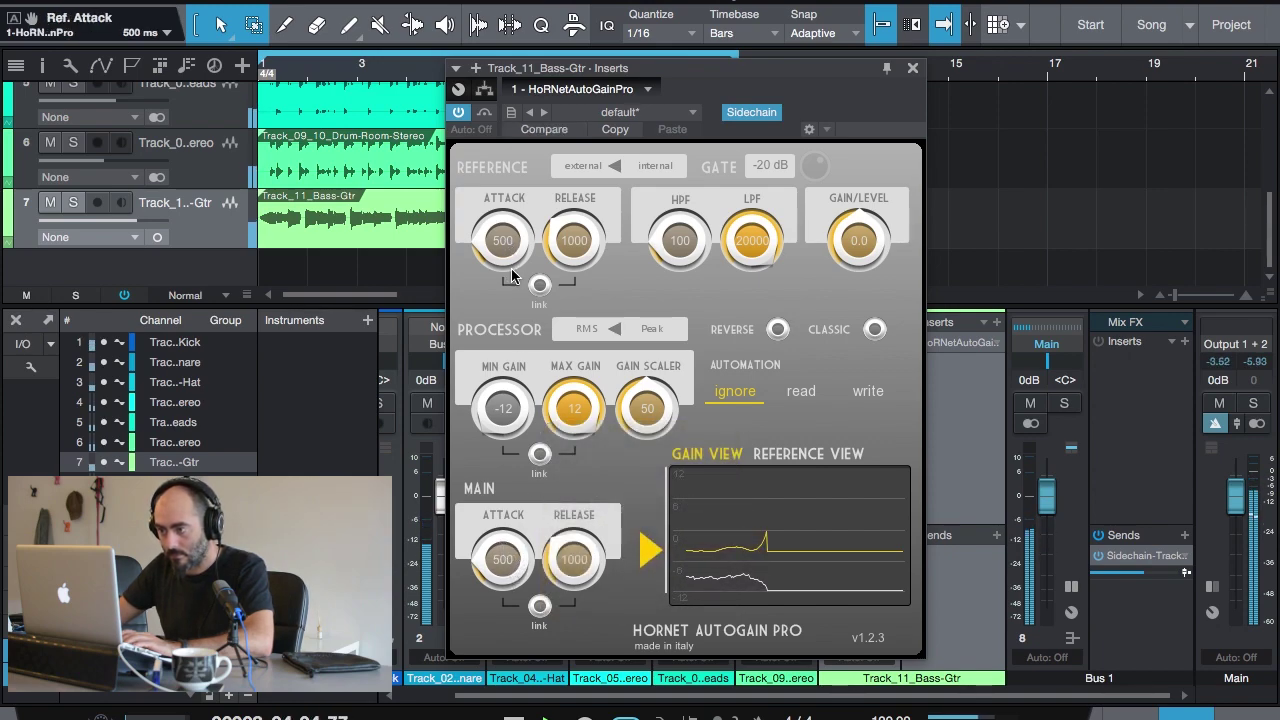
drag(511, 276, 513, 320)
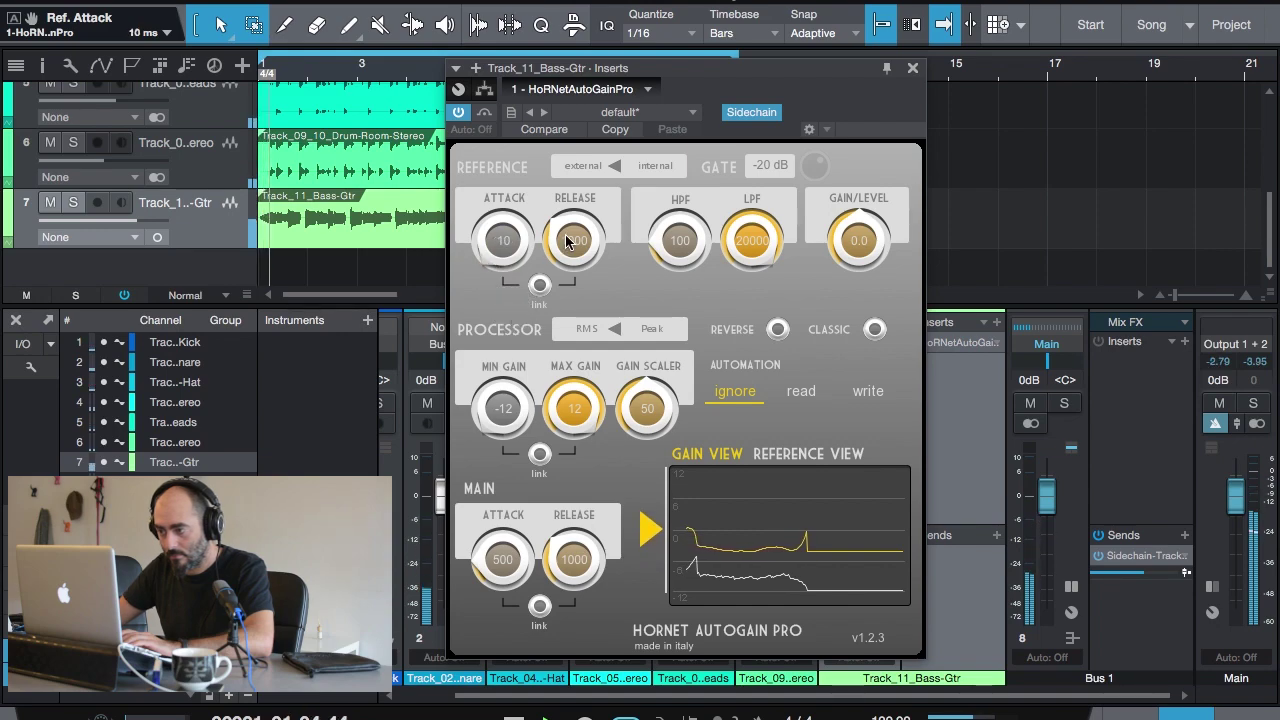
drag(566, 241, 568, 277)
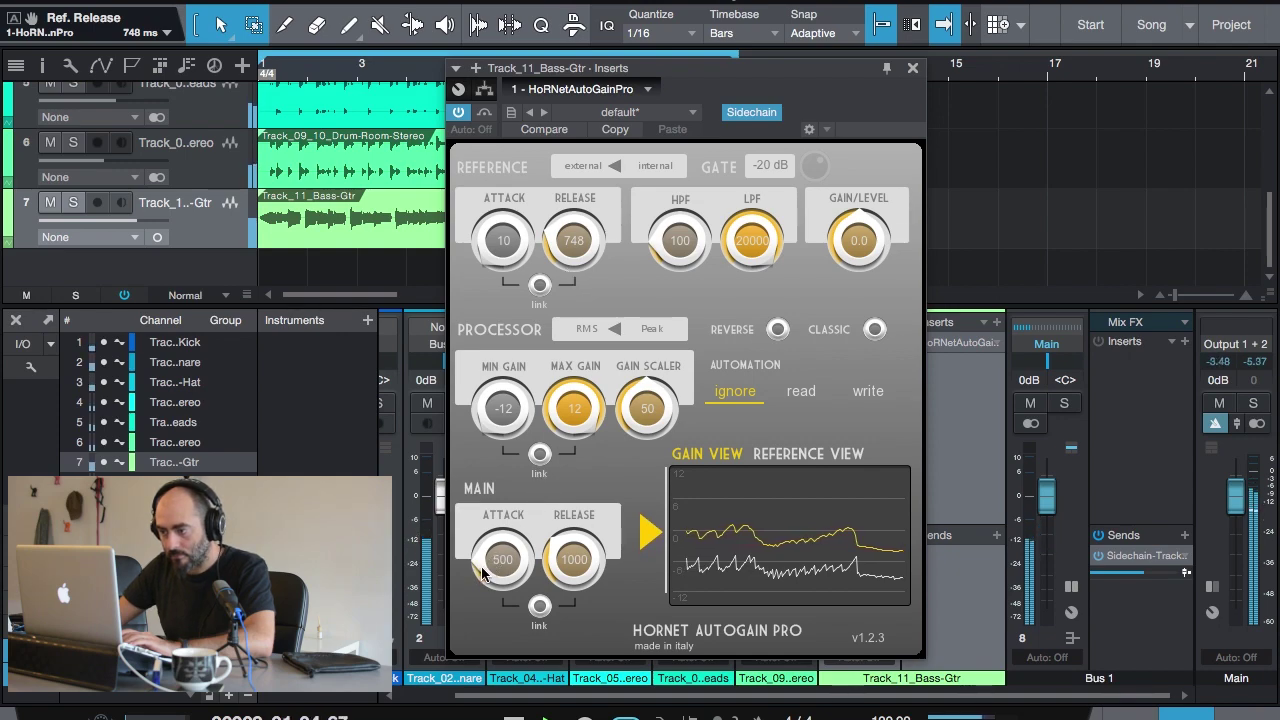
Step: Dial in main attack 337 ms, main release 836 ms, and gain scaler 68
drag(482, 572, 494, 600)
drag(557, 570, 553, 604)
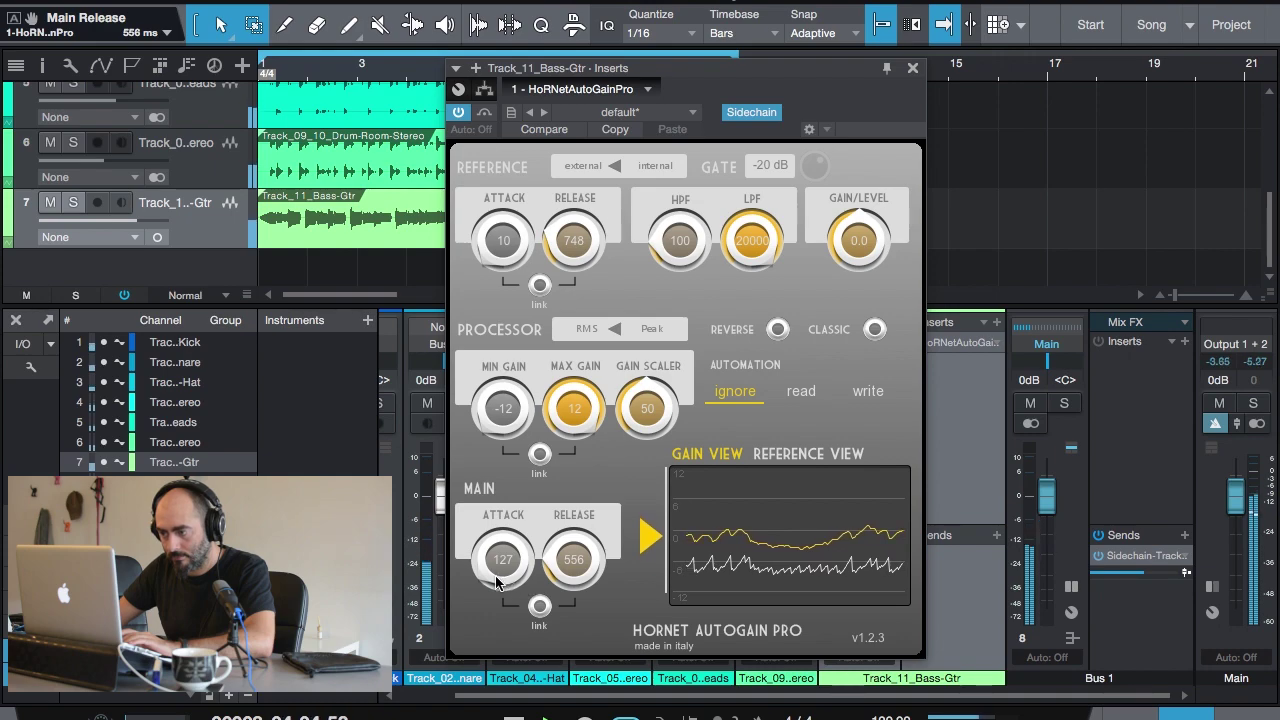
drag(500, 585, 556, 555)
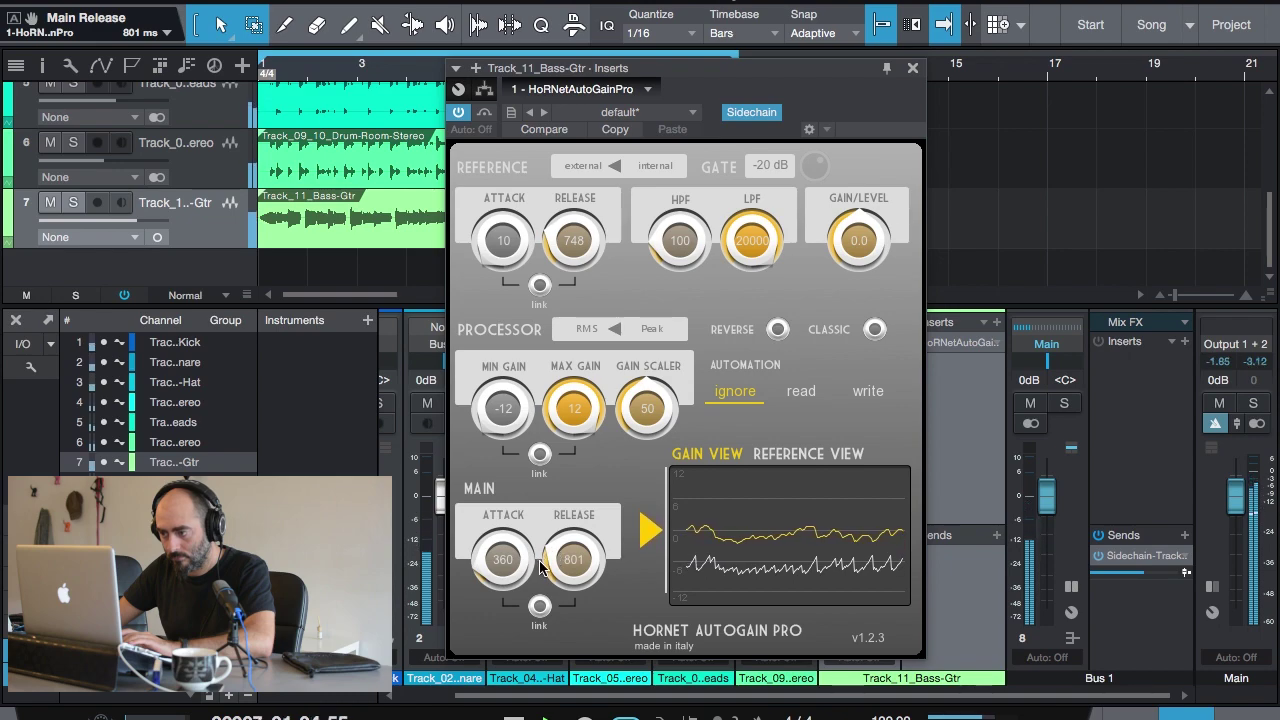
drag(629, 420, 628, 384)
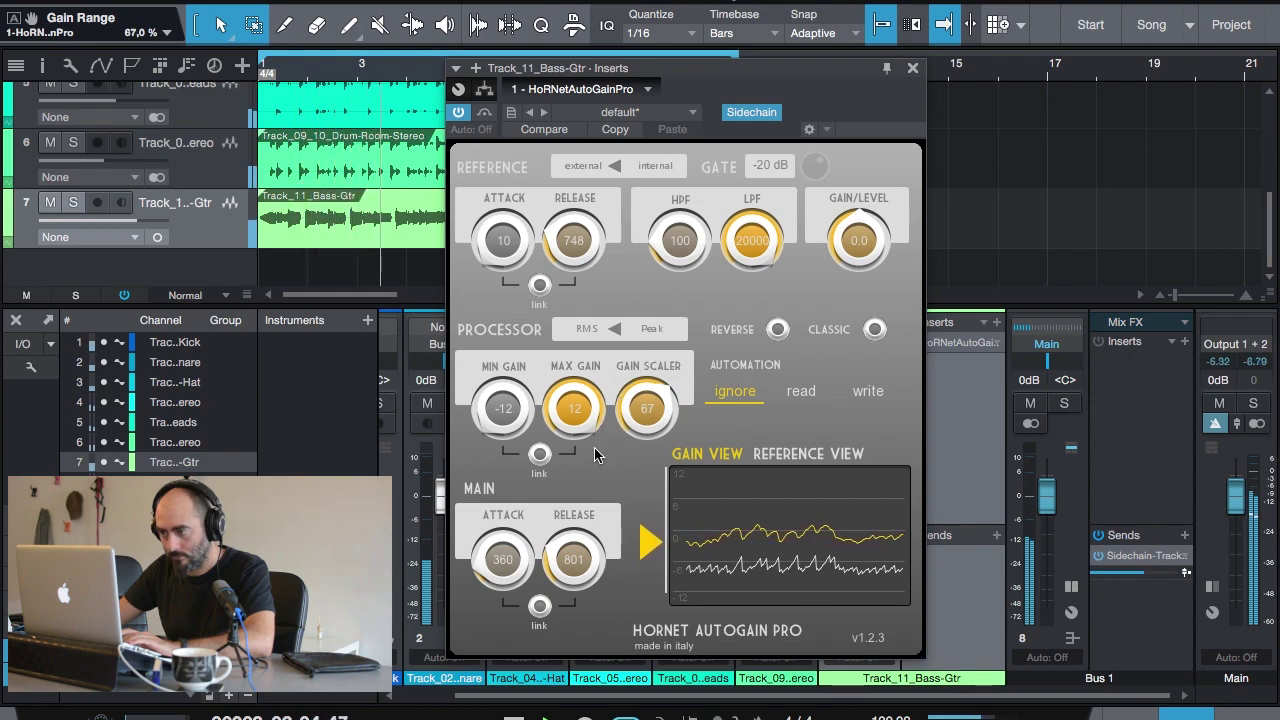
drag(628, 430, 628, 428)
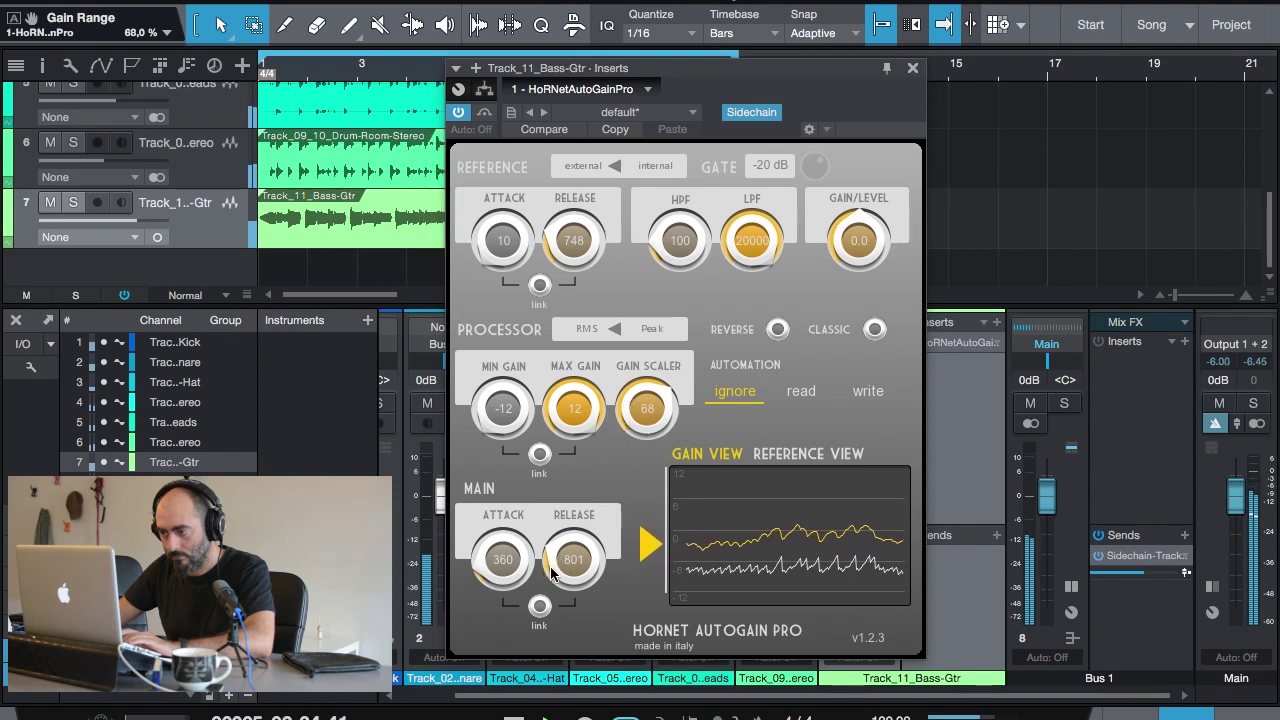
drag(499, 587, 557, 570)
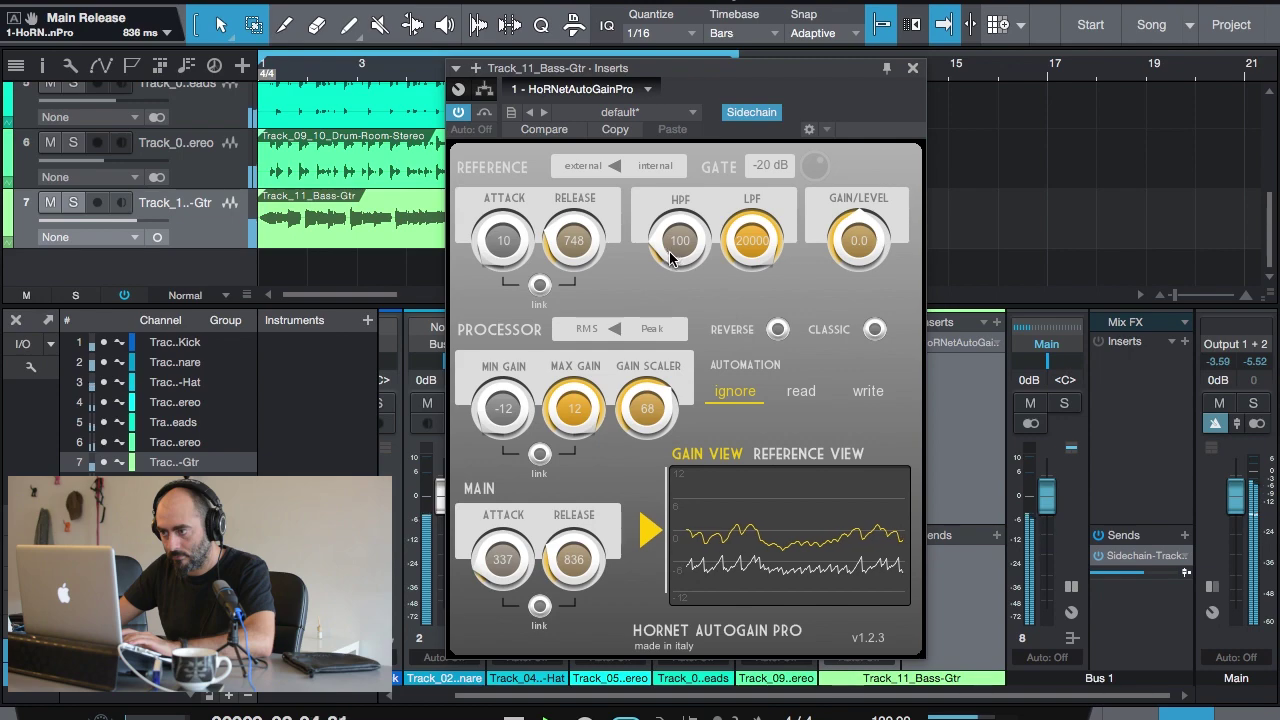
Step: Turn the Reference HPF knob down to 20 Hz, leaving the LPF at 20000
drag(668, 259, 686, 305)
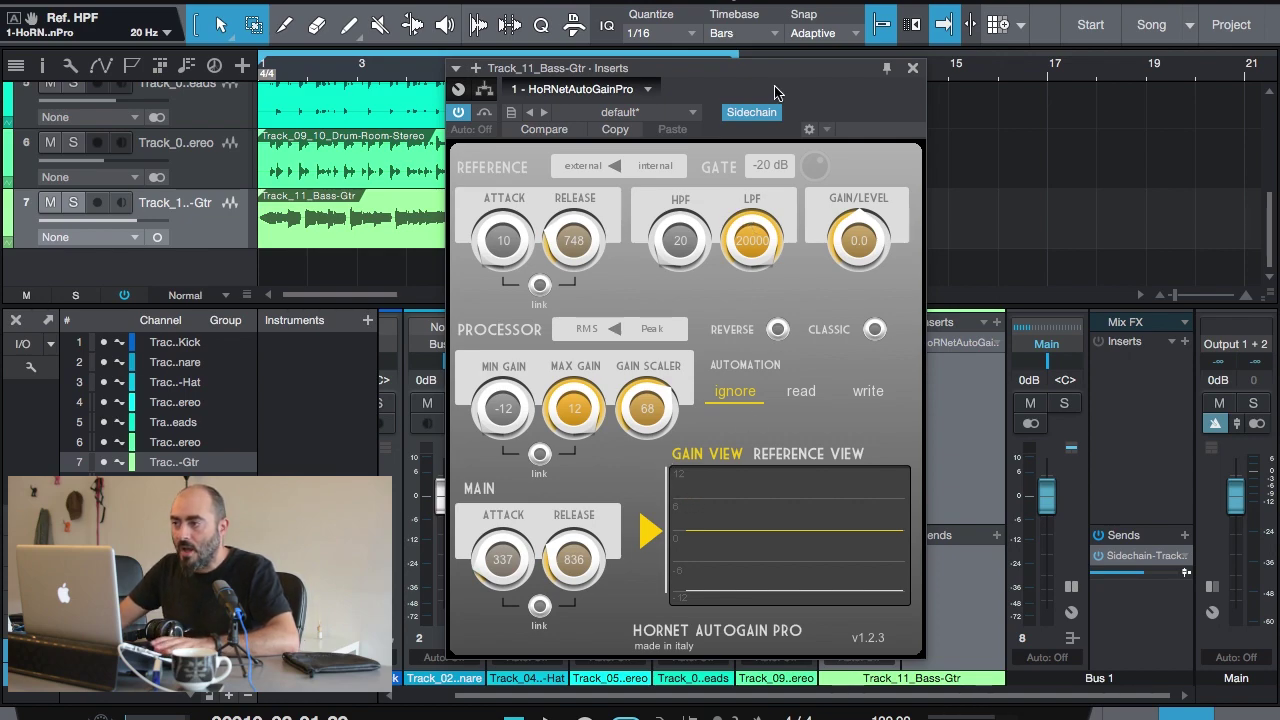
Step: Slide the AutoGain Pro window rightward to reveal more mixer channels
drag(785, 72, 859, 76)
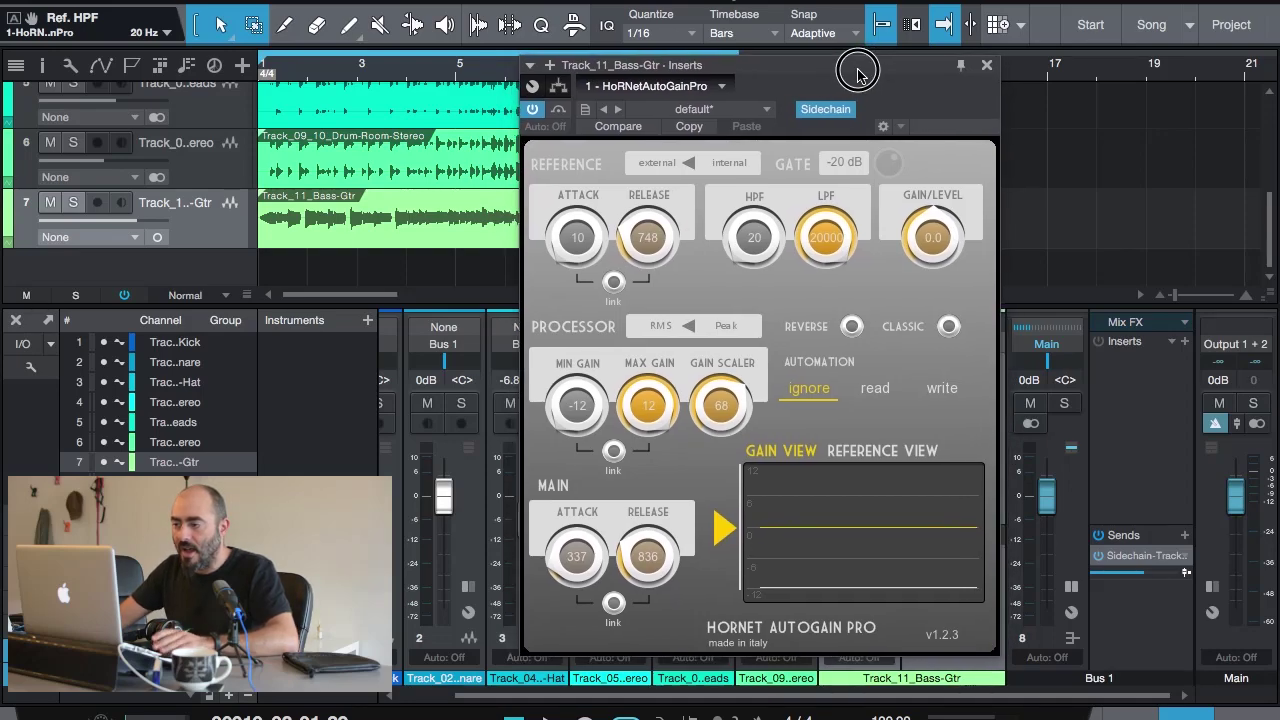